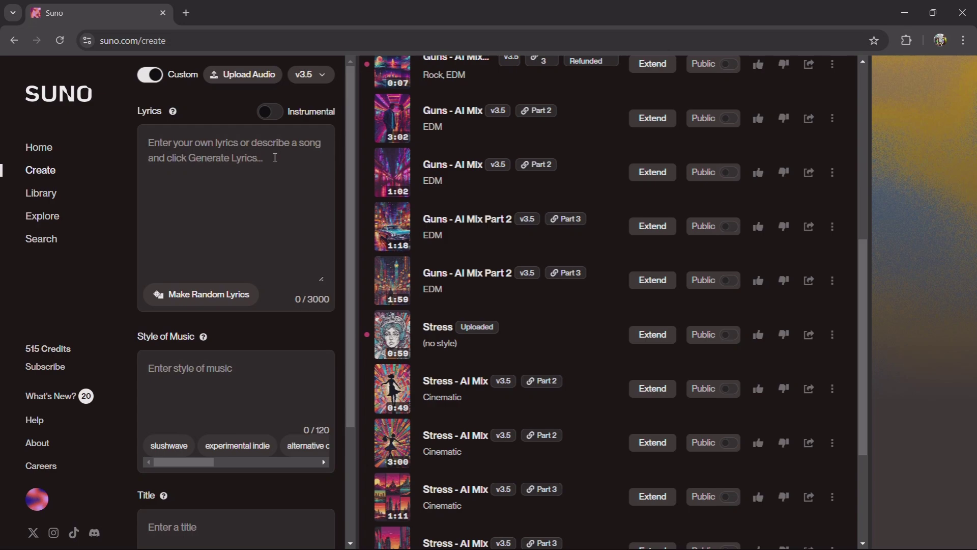
# Click into the Lyrics box on Suno's Create page, below the Guns and Stress AI Mix tracks
pyautogui.click(275, 157)
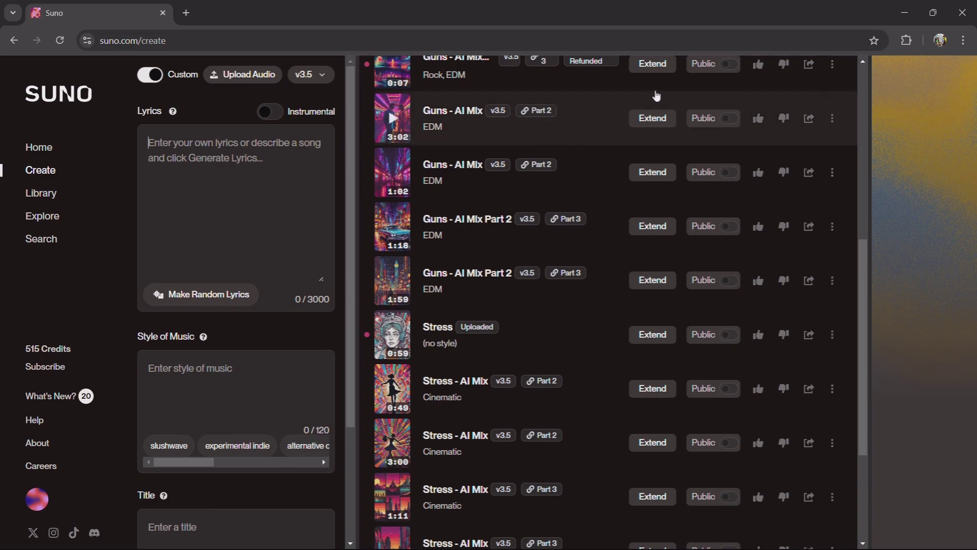
pyautogui.scroll(4, 644, 251)
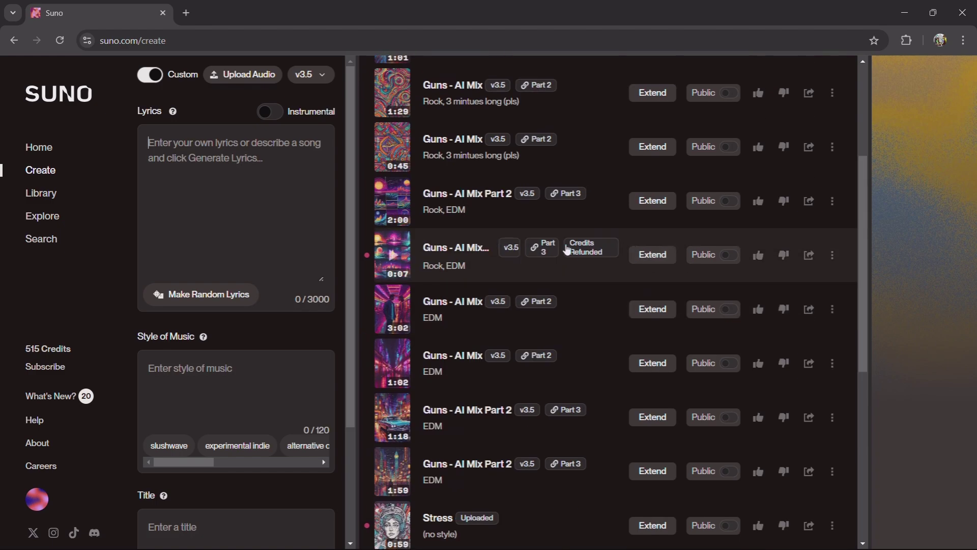
pyautogui.scroll(-3, 520, 226)
pyautogui.scroll(-1, 521, 233)
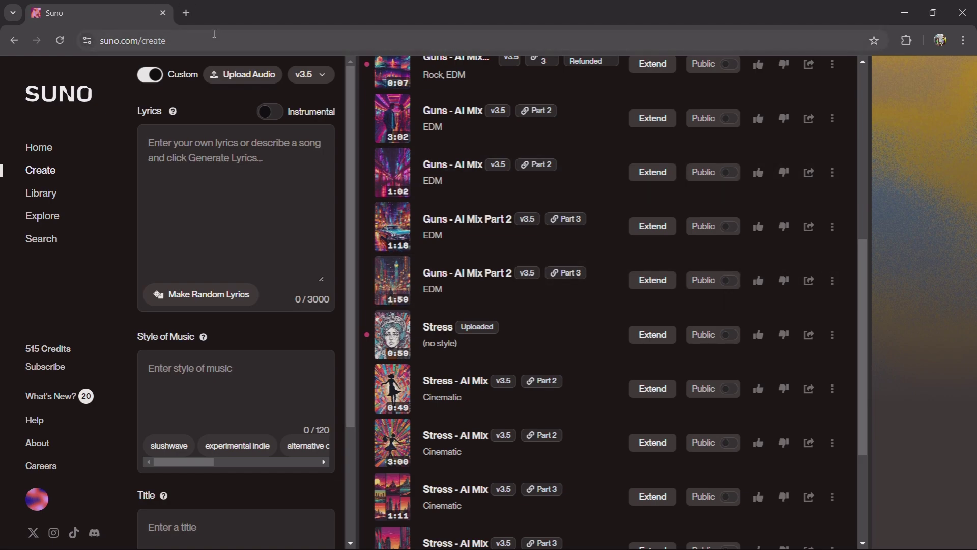
# Confirm the Friday Night Funkin OST MP3 is in Chrome's downloads, then minimize Chrome and Sound Recorder
pyautogui.click(186, 12)
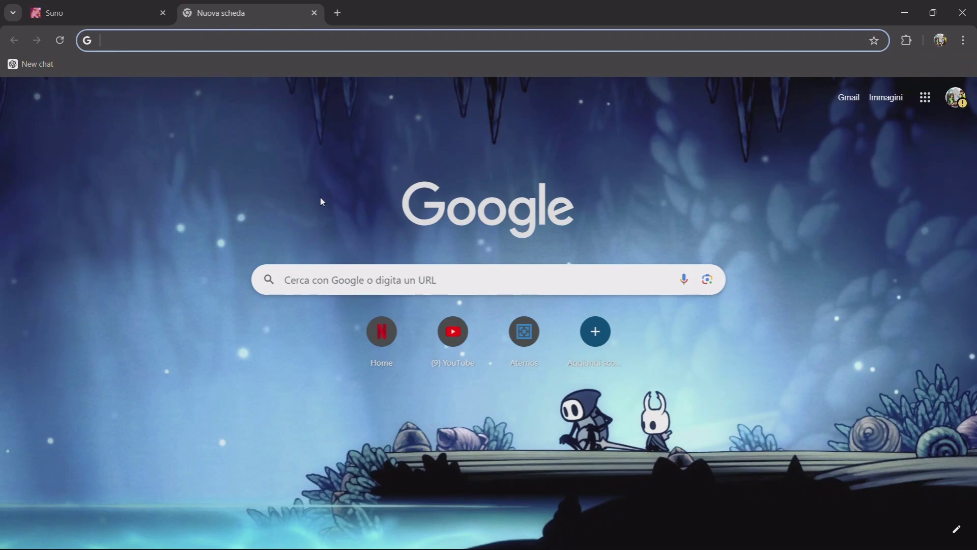
pyautogui.hotkey('ctrl', 'w')
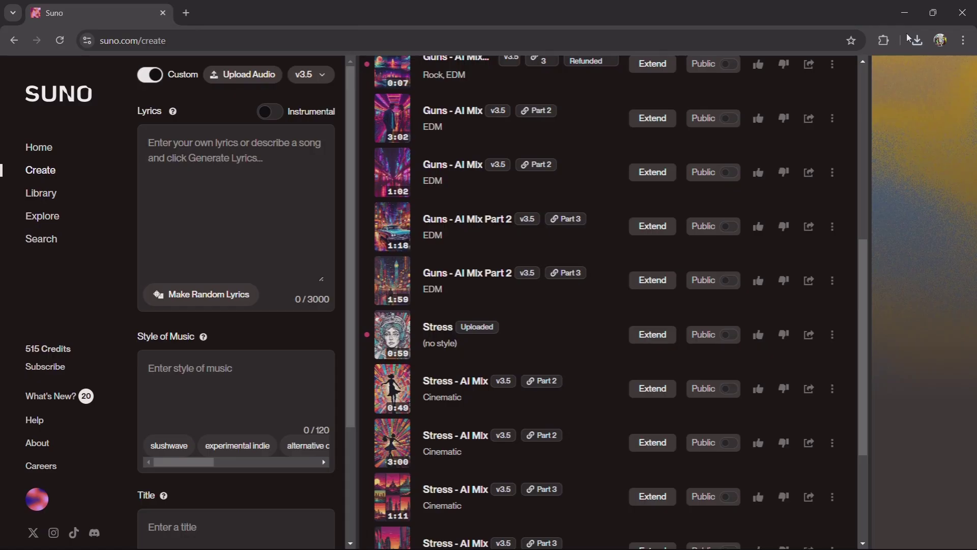
pyautogui.click(918, 39)
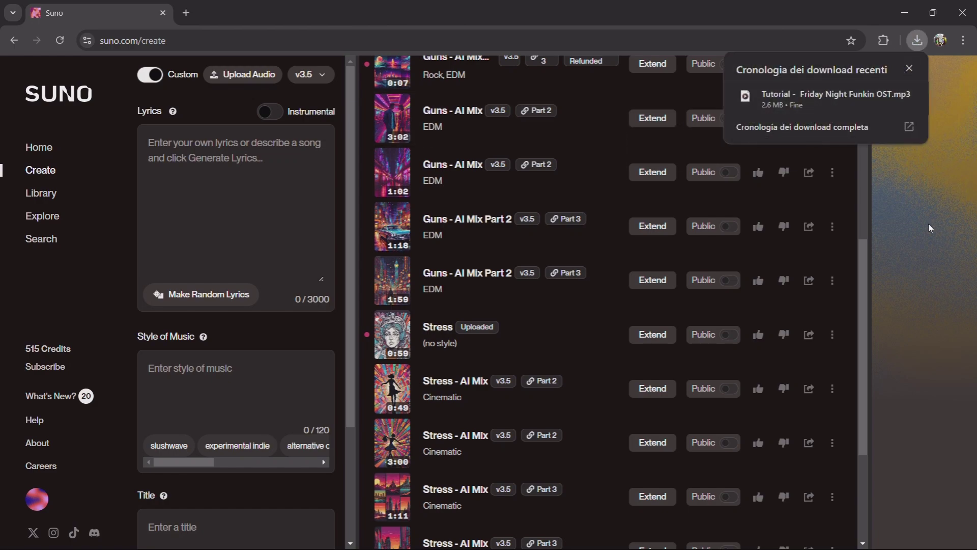
pyautogui.click(941, 299)
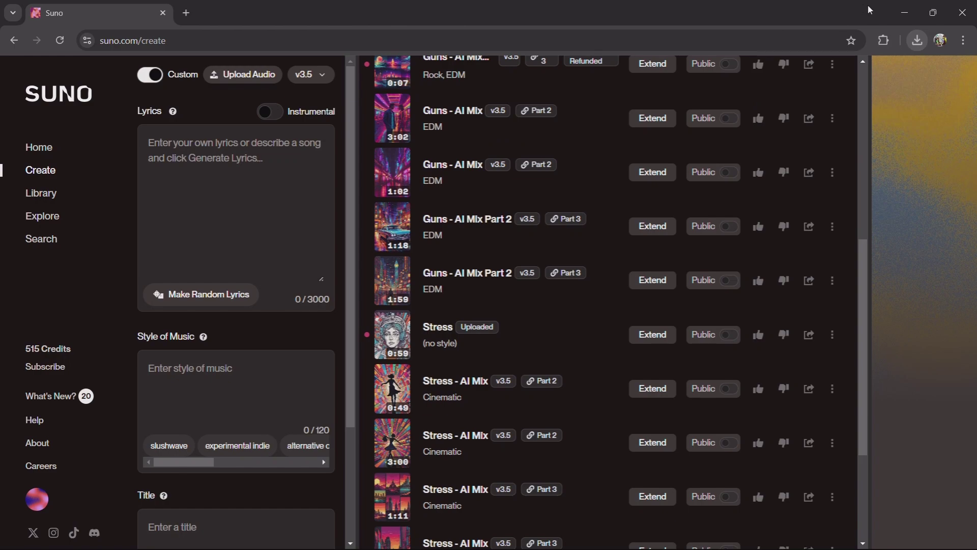
pyautogui.click(908, 13)
pyautogui.click(908, 13)
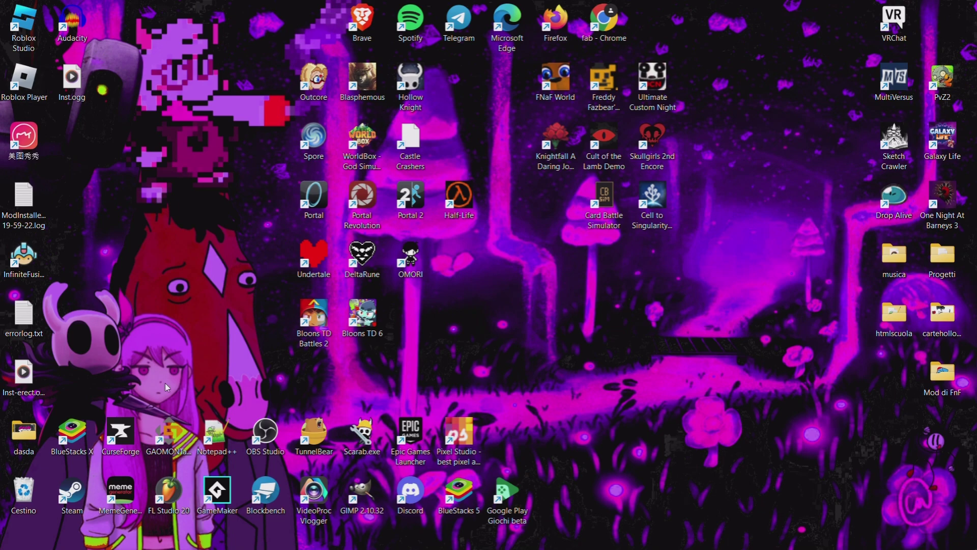
# Launch VideoProc Vlogger from its desktop shortcut to reach the Progetto dialog
pyautogui.doubleClick(314, 491)
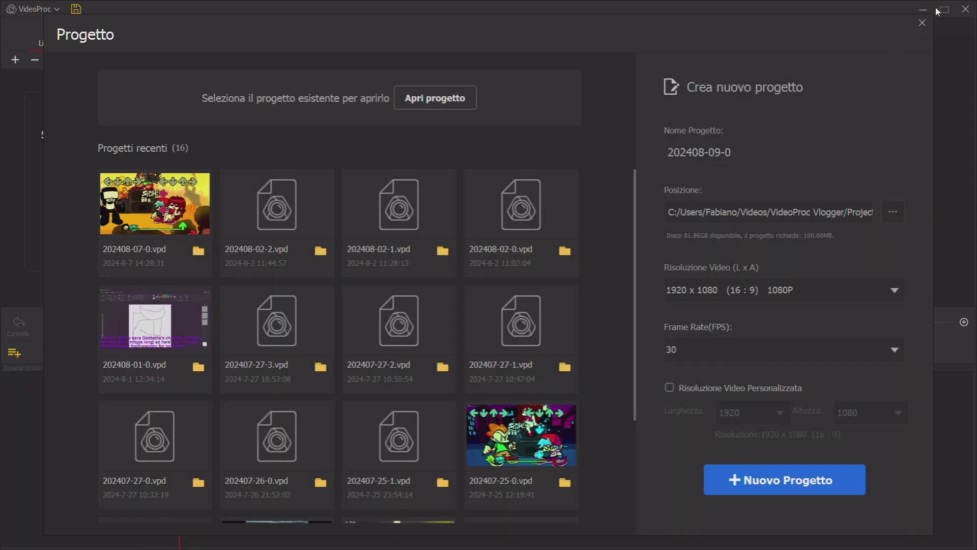
# Create a new project, import the Tutorial - Friday Night Funkin OST MP3 from Download onto the audio track, and play it
pyautogui.click(728, 479)
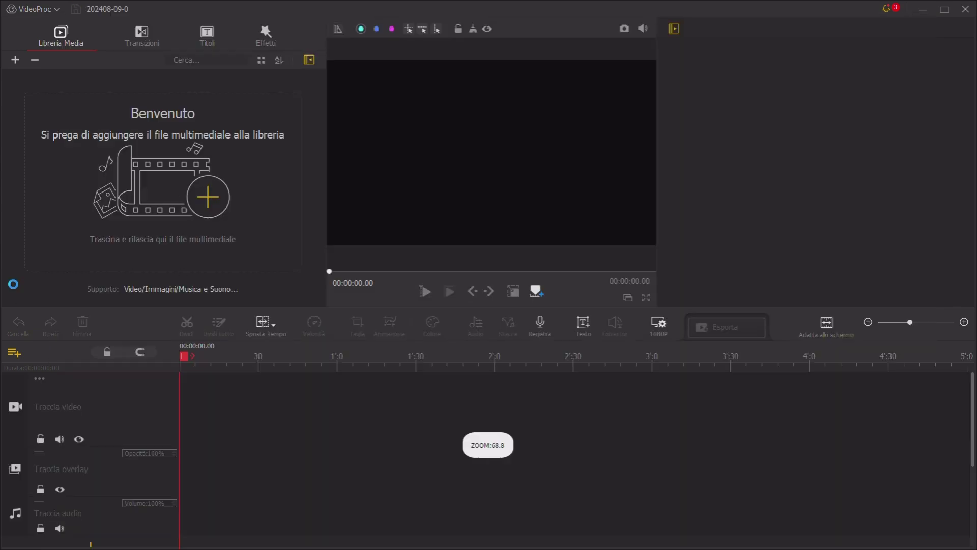
pyautogui.click(195, 201)
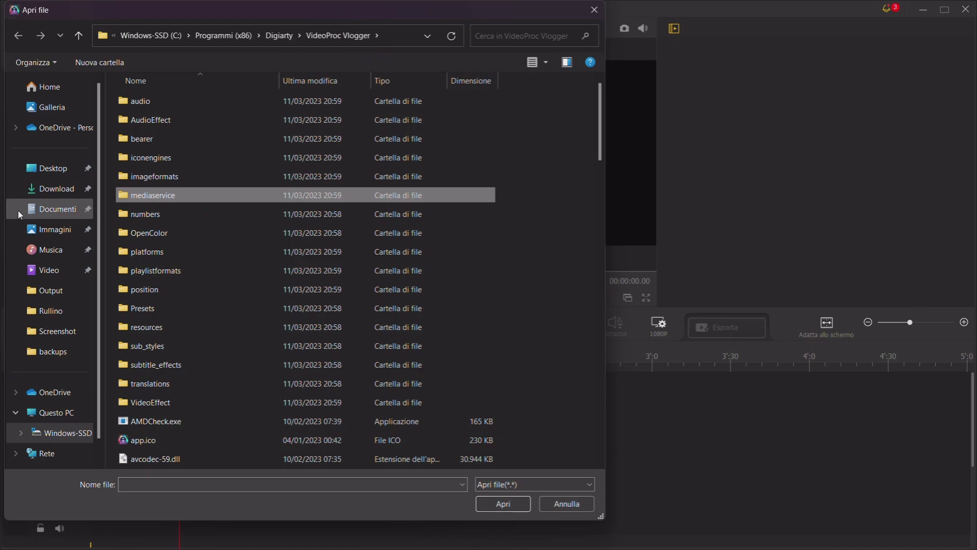
pyautogui.click(45, 190)
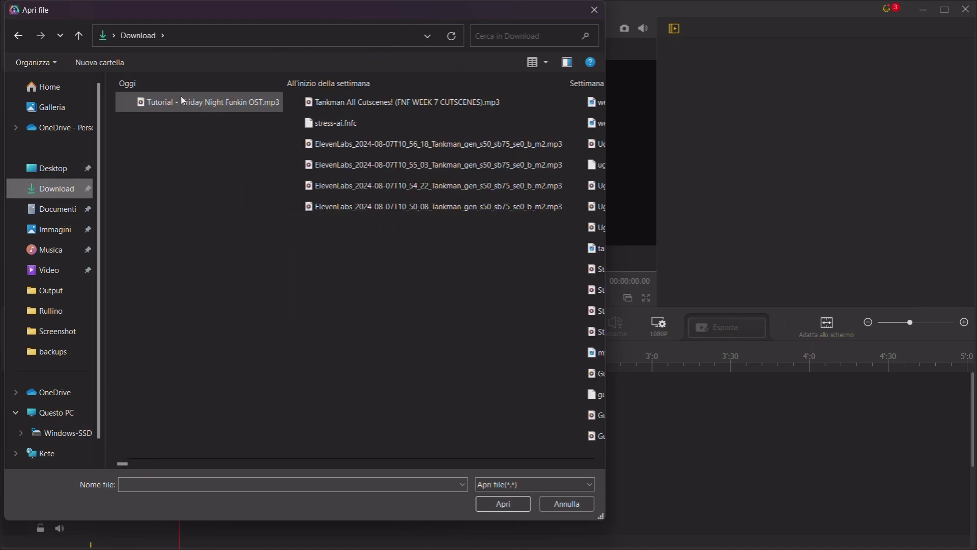
pyautogui.click(168, 102)
pyautogui.click(513, 504)
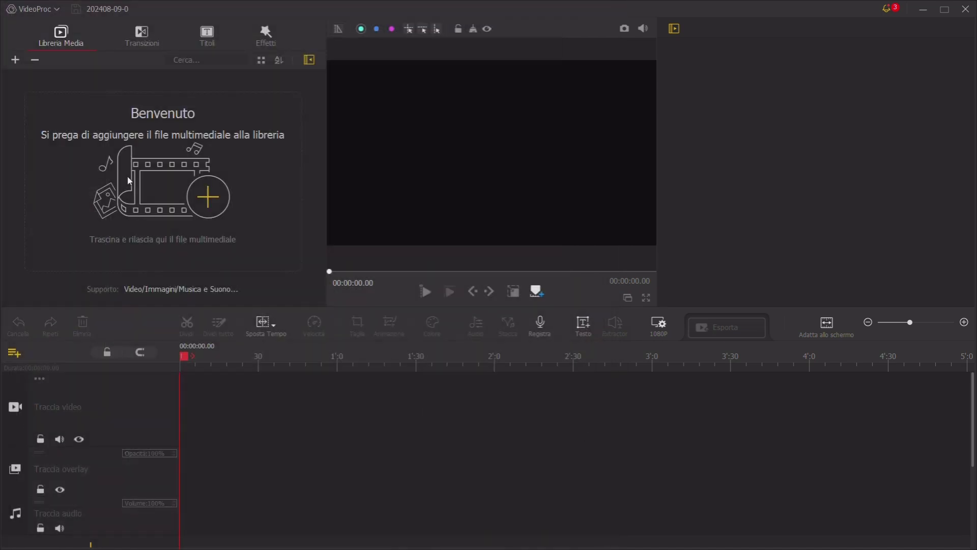
pyautogui.moveTo(149, 272); pyautogui.dragTo(93, 367)
pyautogui.press('space')
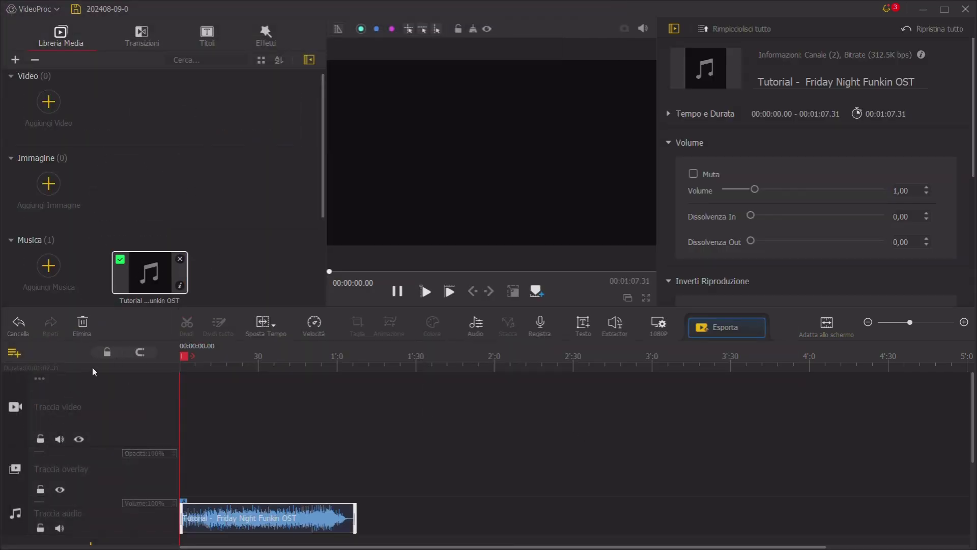
pyautogui.press('space')
pyautogui.moveTo(184, 359); pyautogui.dragTo(230, 354)
pyautogui.click(315, 380)
pyautogui.click(325, 361)
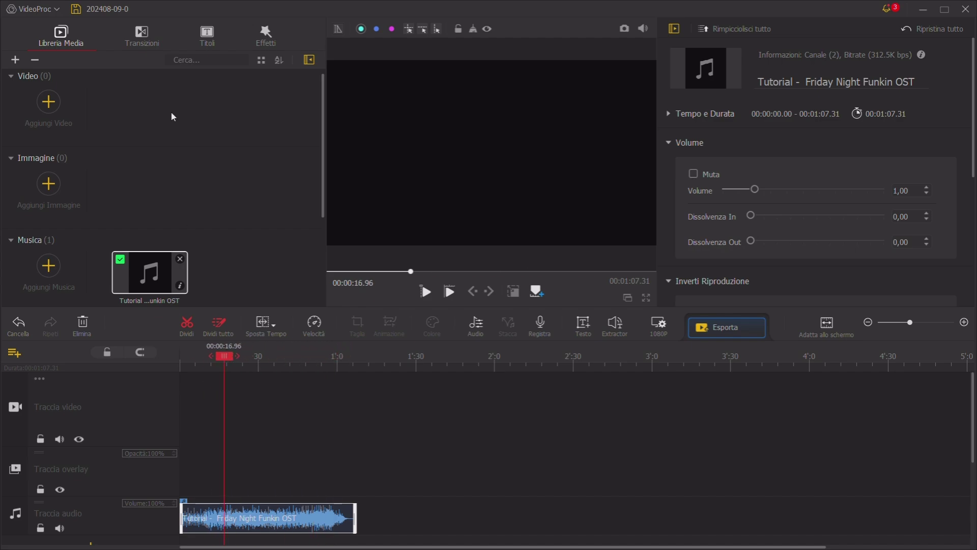
pyautogui.scroll(-2, 192, 130)
pyautogui.scroll(2, 191, 134)
pyautogui.scroll(-2, 191, 135)
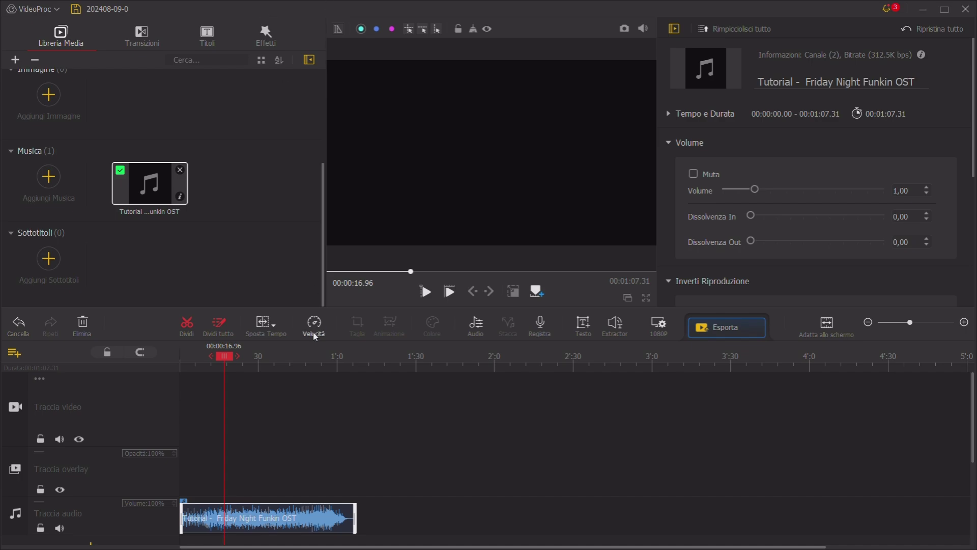
pyautogui.scroll(1, 219, 361)
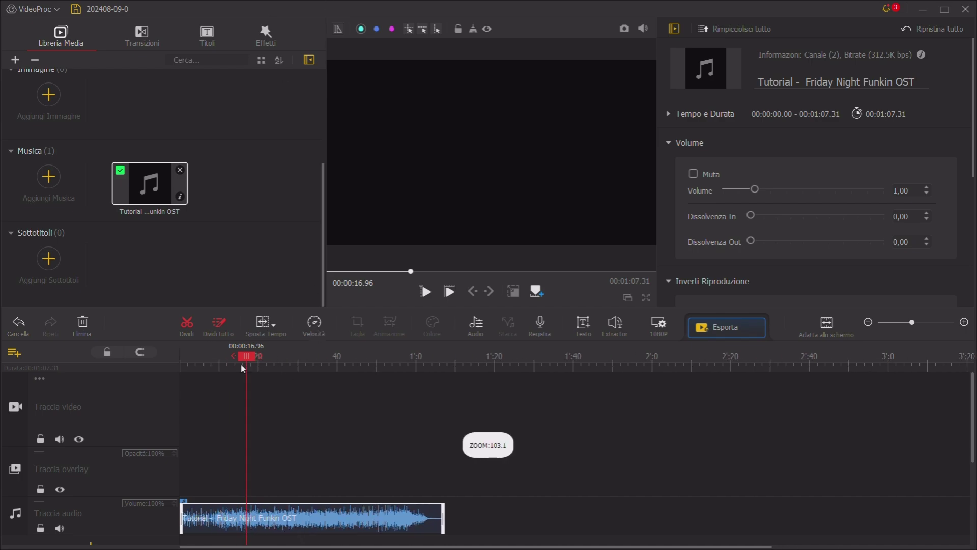
pyautogui.click(240, 356)
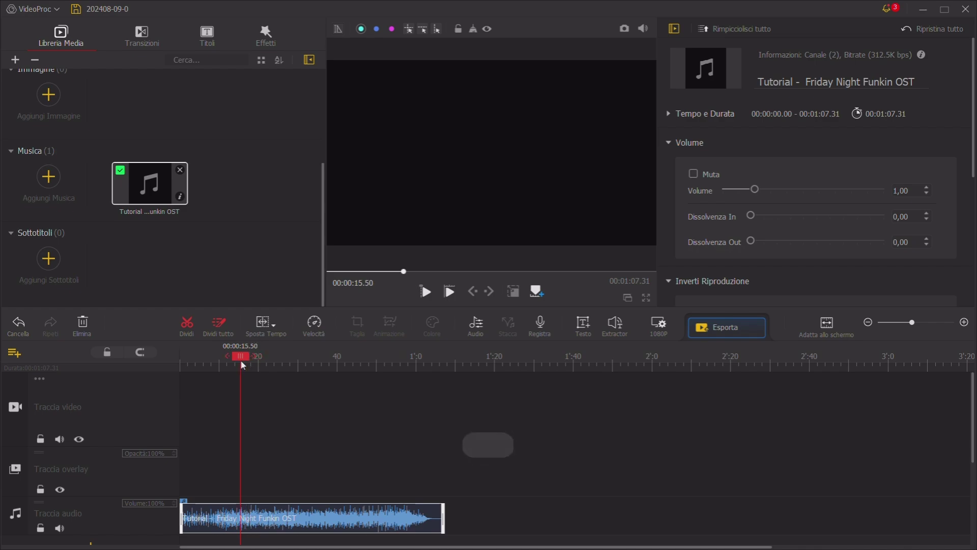
pyautogui.moveTo(240, 356); pyautogui.dragTo(145, 361)
pyautogui.press('space')
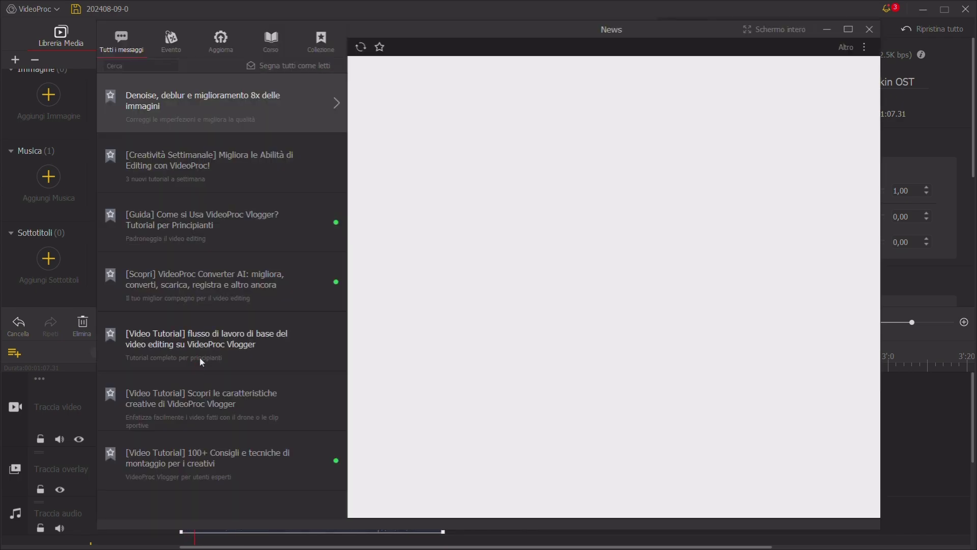
# Dismiss the news window and replay the song from about 4.7 seconds
pyautogui.click(202, 361)
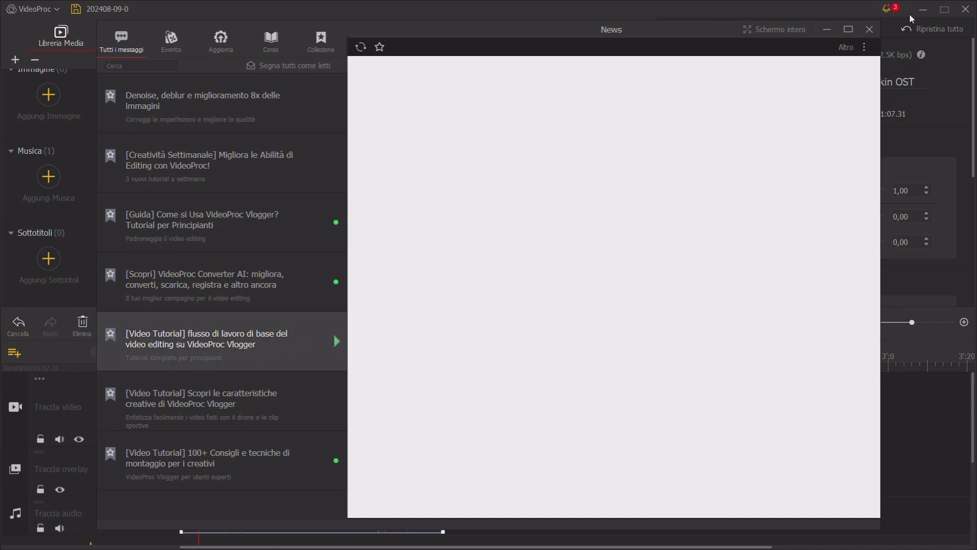
pyautogui.press('Escape')
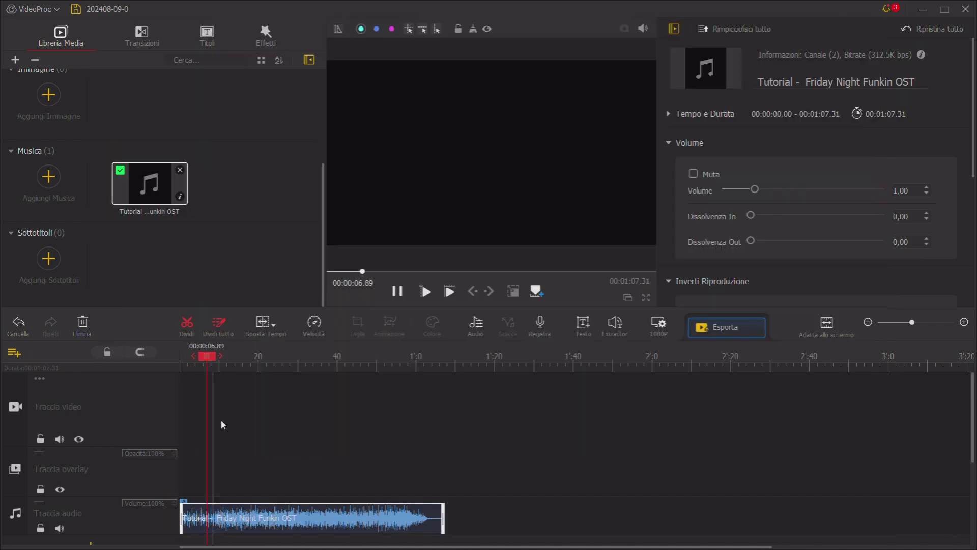
pyautogui.click(198, 362)
pyautogui.press('space')
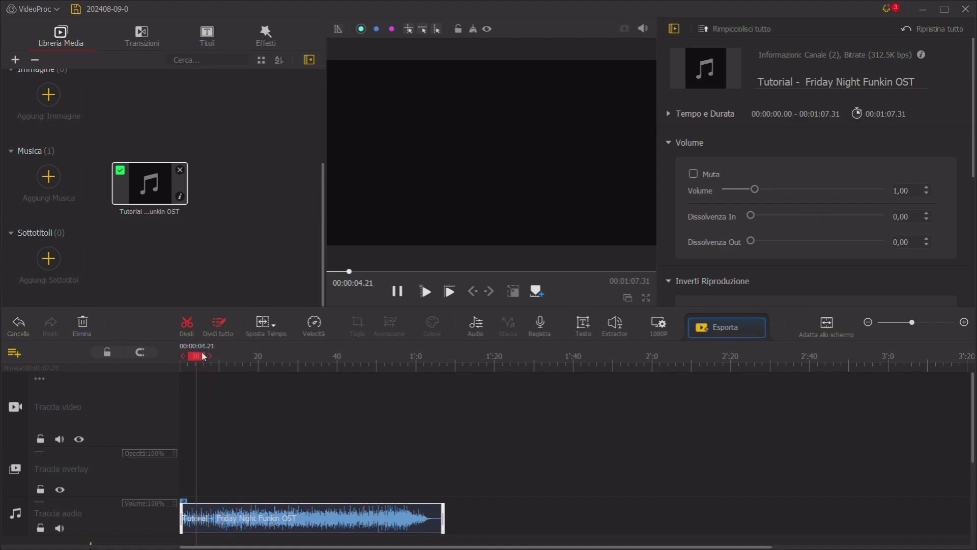
# Split the clip at 00:00:09.69, delete the opening piece, and move the 57.62-second remainder to zero
pyautogui.click(219, 327)
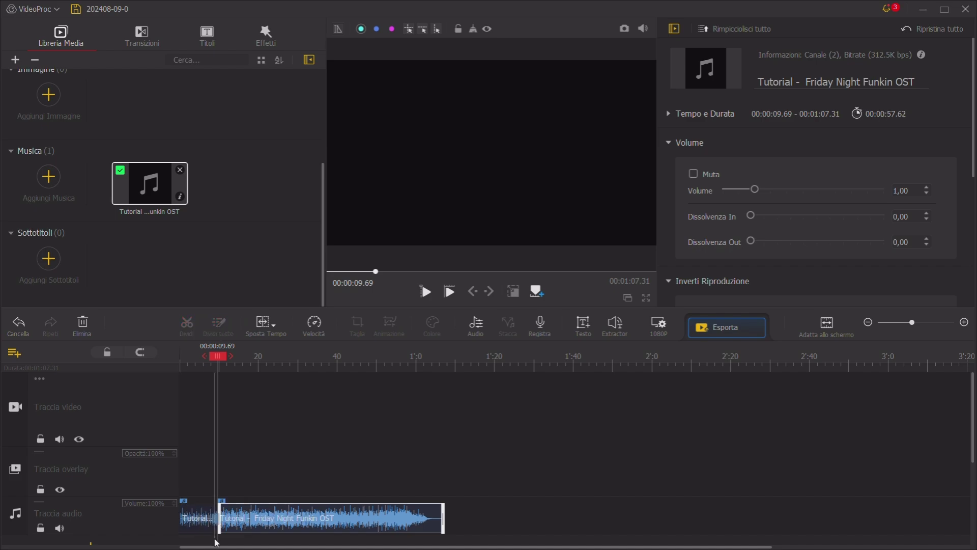
pyautogui.rightClick(204, 517)
pyautogui.click(234, 515)
pyautogui.moveTo(234, 517); pyautogui.dragTo(197, 517)
pyautogui.moveTo(198, 364); pyautogui.dragTo(159, 367)
pyautogui.press('space')
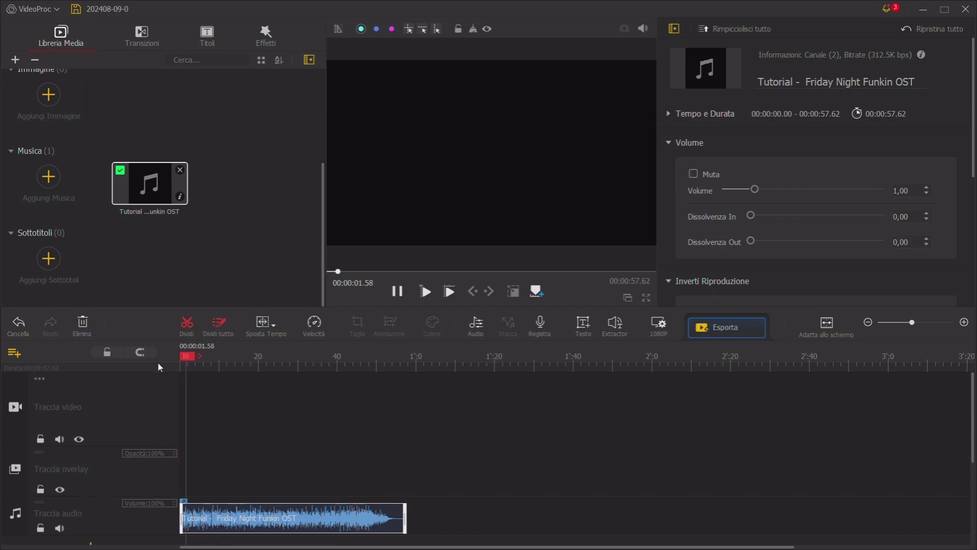
pyautogui.press('space')
pyautogui.click(45, 10)
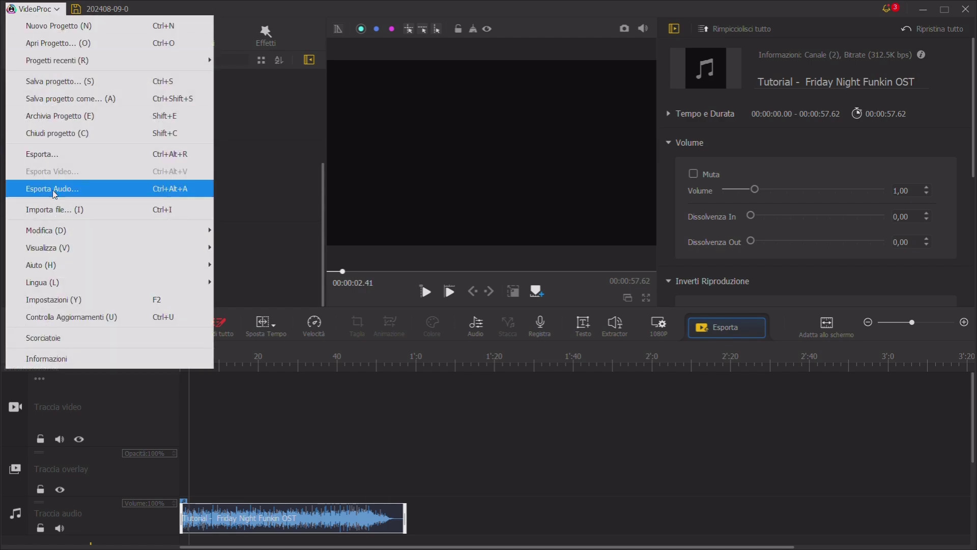
# Save the project and export the audio as an MP3 file named Tutorial
pyautogui.hotkey('ctrl', 's')
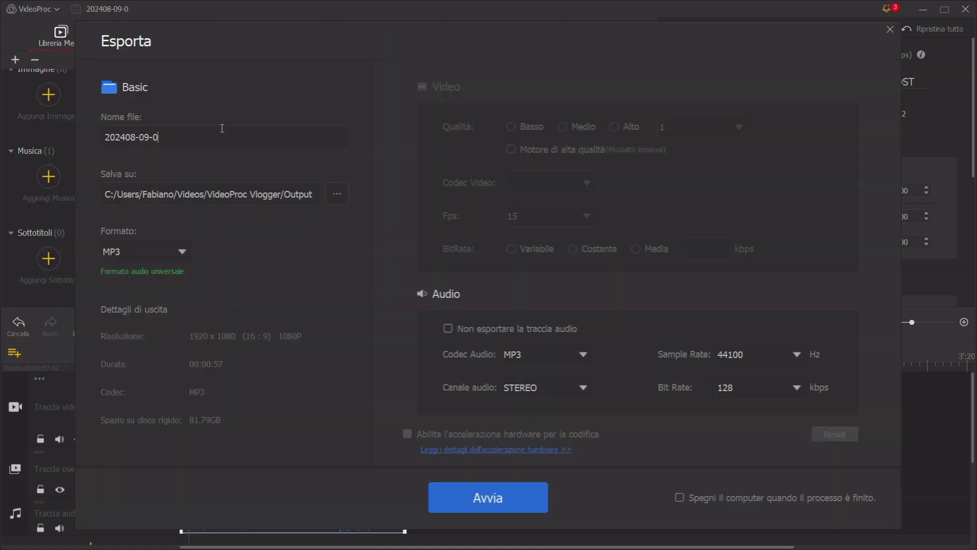
pyautogui.hotkey('ctrl', 'a')
pyautogui.press('BackSpace')
pyautogui.click(523, 497)
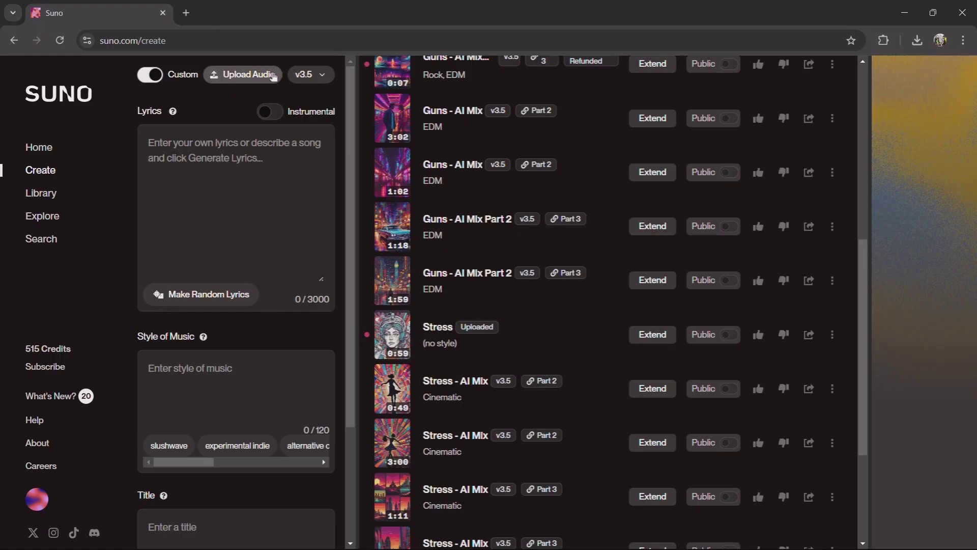
# Start a My Device upload in Suno and browse to Video > VideoProc Vlogger > Output
pyautogui.click(273, 76)
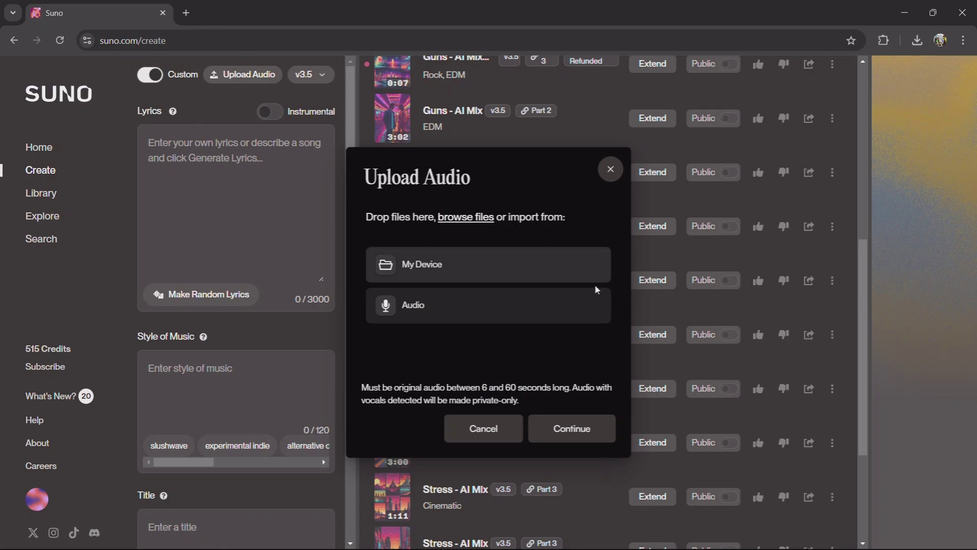
pyautogui.click(514, 260)
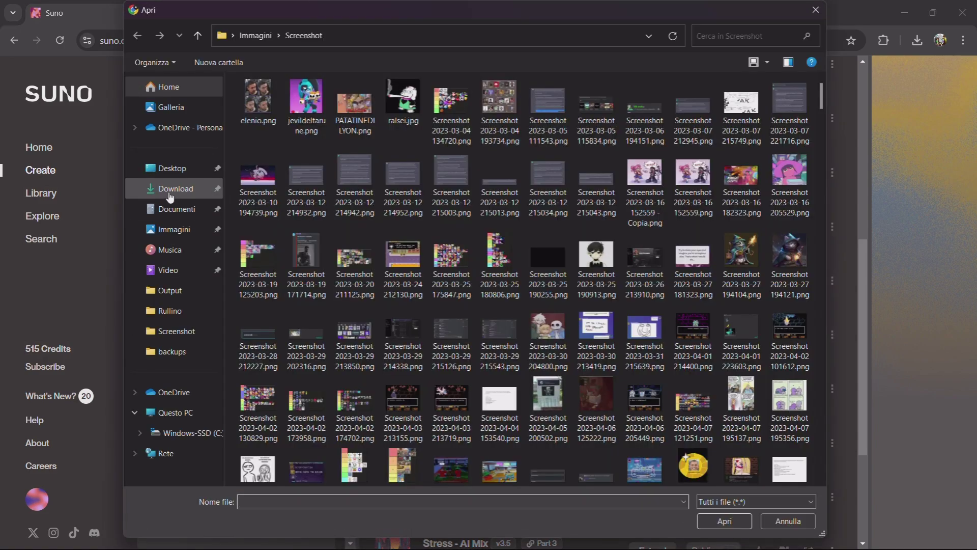
pyautogui.click(167, 188)
pyautogui.click(165, 270)
pyautogui.doubleClick(629, 112)
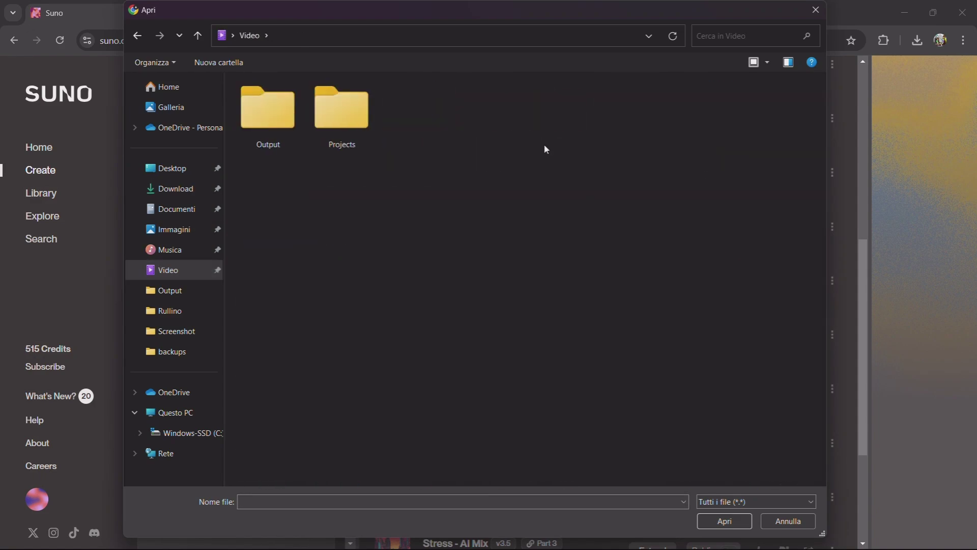
pyautogui.doubleClick(298, 137)
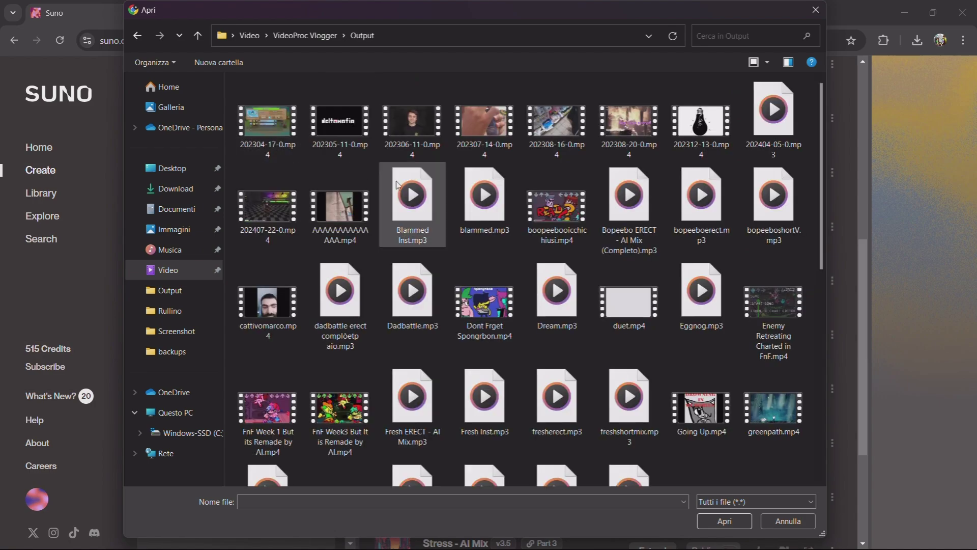
pyautogui.scroll(-5, 743, 458)
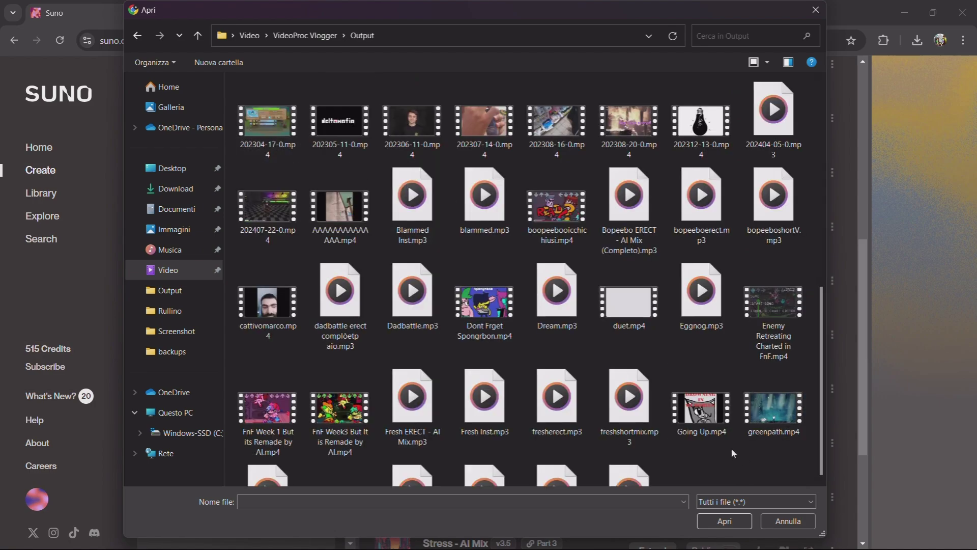
# Open Tutorial.mp3, upload it, and continue to add it as the Tutorial song
pyautogui.click(340, 321)
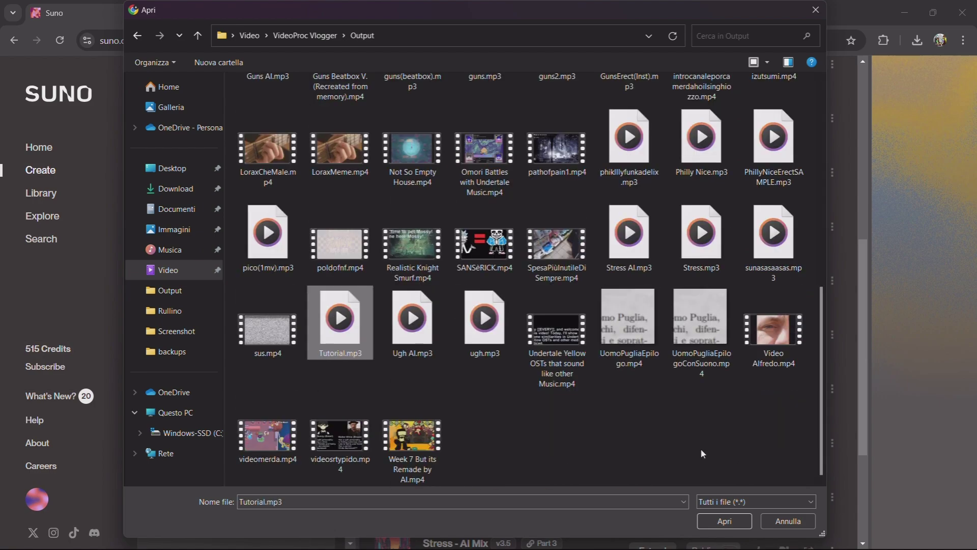
pyautogui.click(725, 522)
pyautogui.click(532, 354)
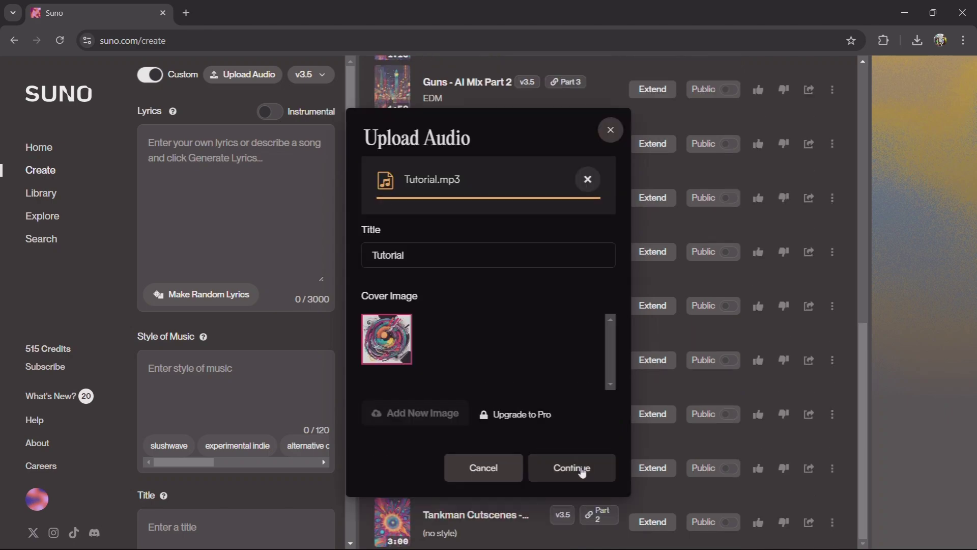
pyautogui.click(583, 473)
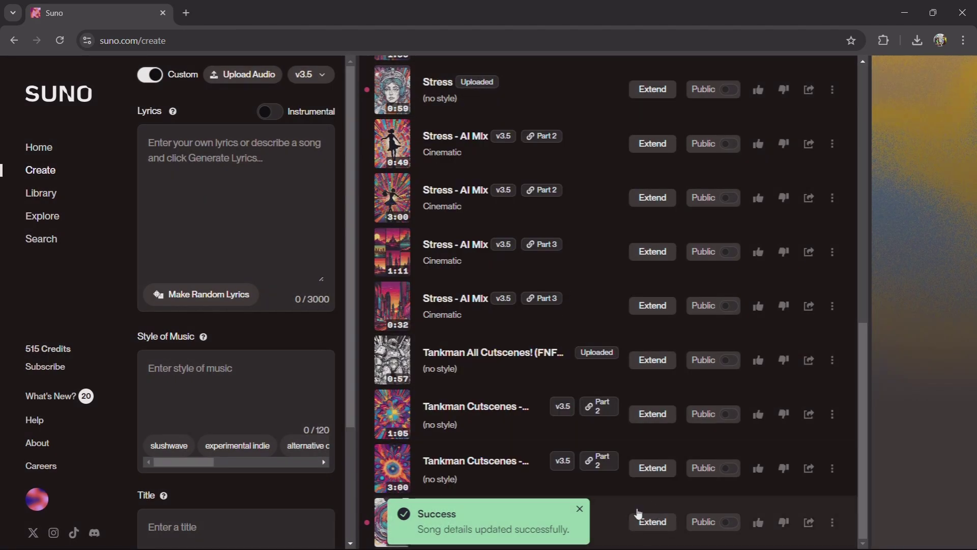
# Extend the uploaded Tutorial song from 00:57 and delete the stray 'le' from the Lyrics box
pyautogui.click(654, 522)
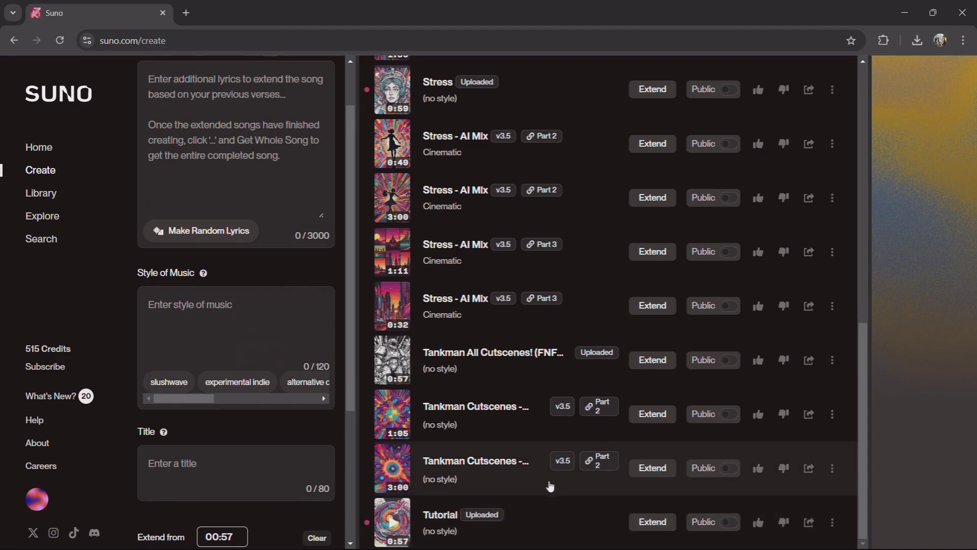
pyautogui.scroll(-3, 262, 373)
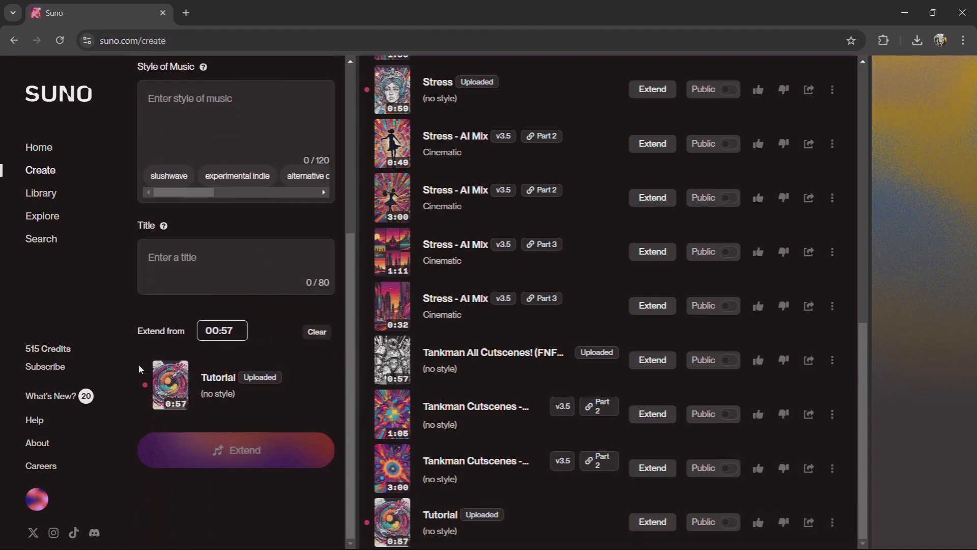
pyautogui.scroll(5, 250, 326)
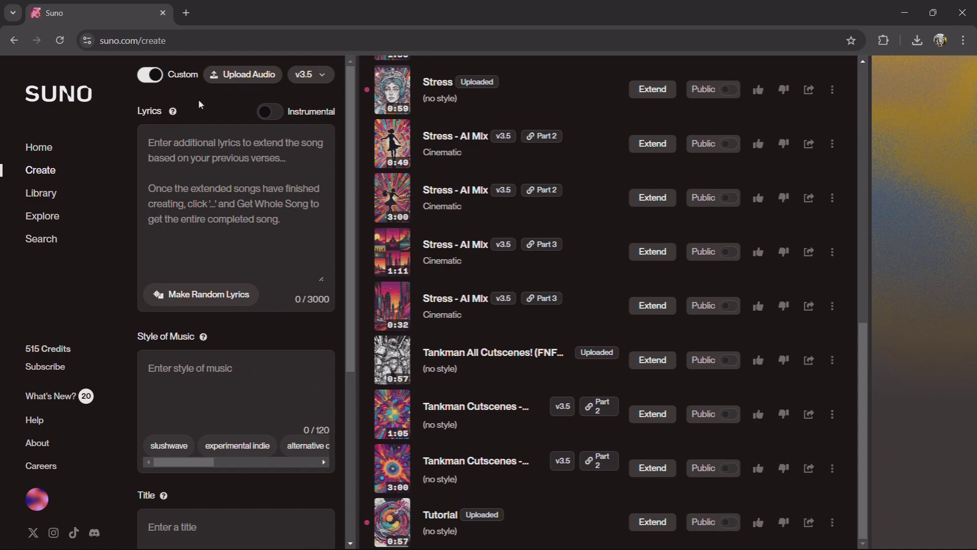
pyautogui.scroll(-3, 214, 102)
pyautogui.scroll(3, 241, 101)
pyautogui.write('left rig')
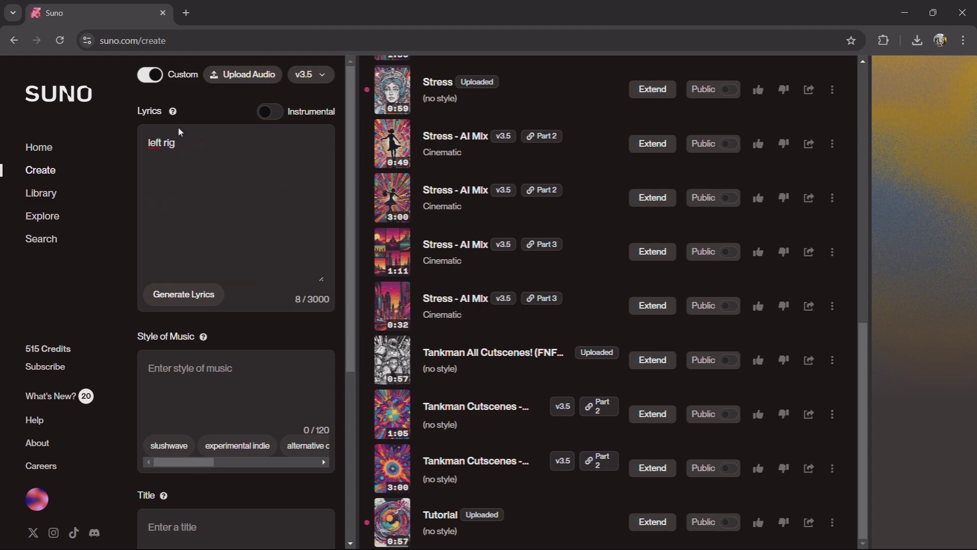
pyautogui.press('BackSpace')
pyautogui.press('BackSpace')
pyautogui.press('BackSpace')
pyautogui.press('BackSpace')
pyautogui.press('BackSpace')
pyautogui.press('BackSpace')
pyautogui.press('BackSpace')
pyautogui.press('BackSpace')
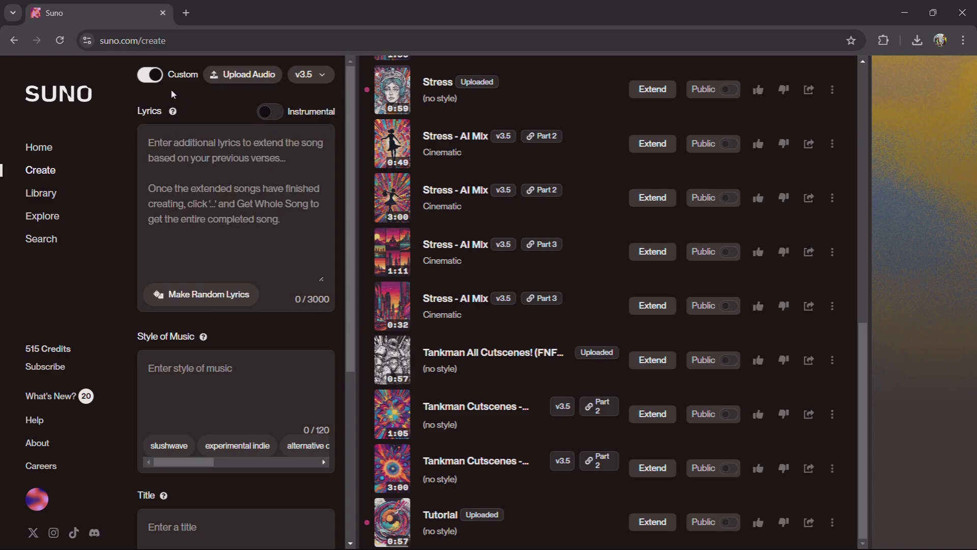
pyautogui.moveTo(139, 115); pyautogui.dragTo(175, 113)
# Switch on Instrumental, set style to Chill, title it 'Tutorial - AI Remix', and generate the extension
pyautogui.click(273, 113)
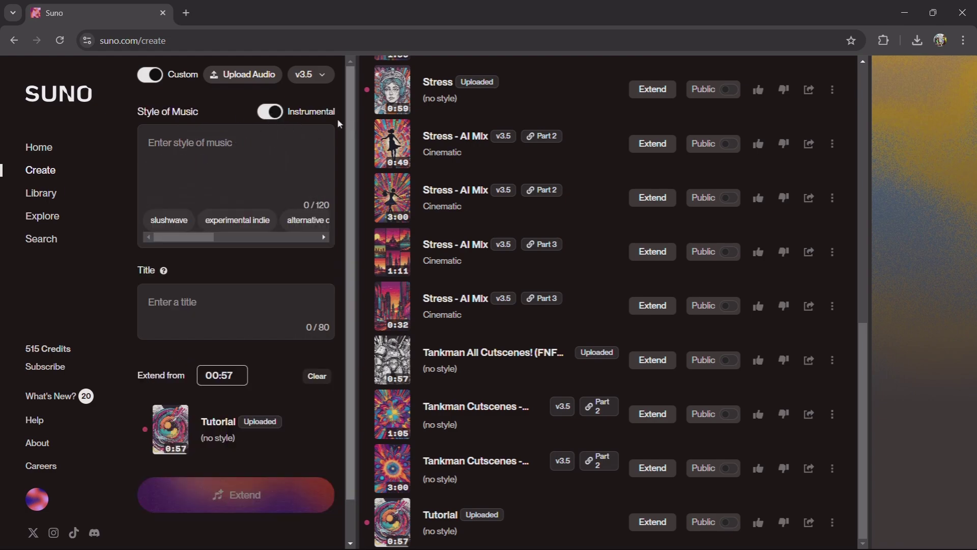
pyautogui.moveTo(289, 116); pyautogui.dragTo(331, 111)
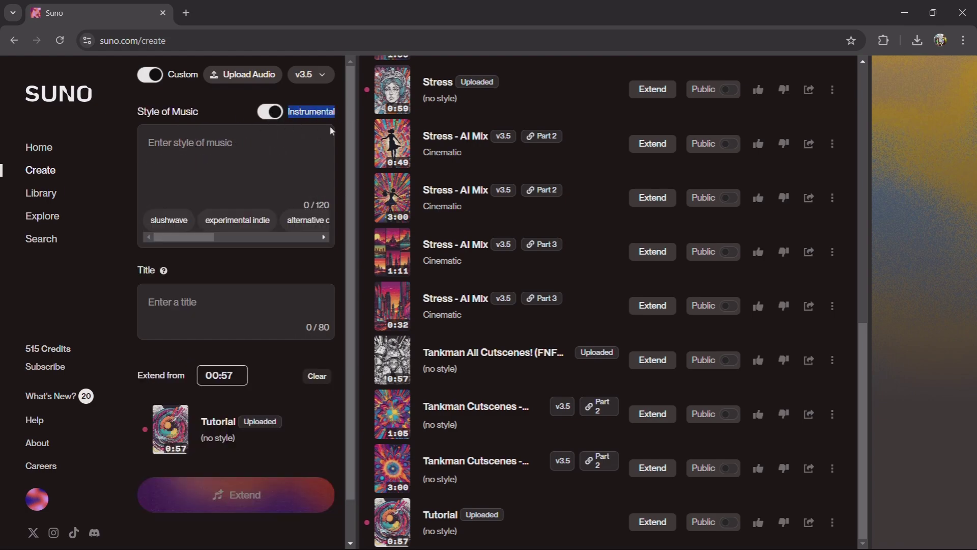
pyautogui.click(284, 146)
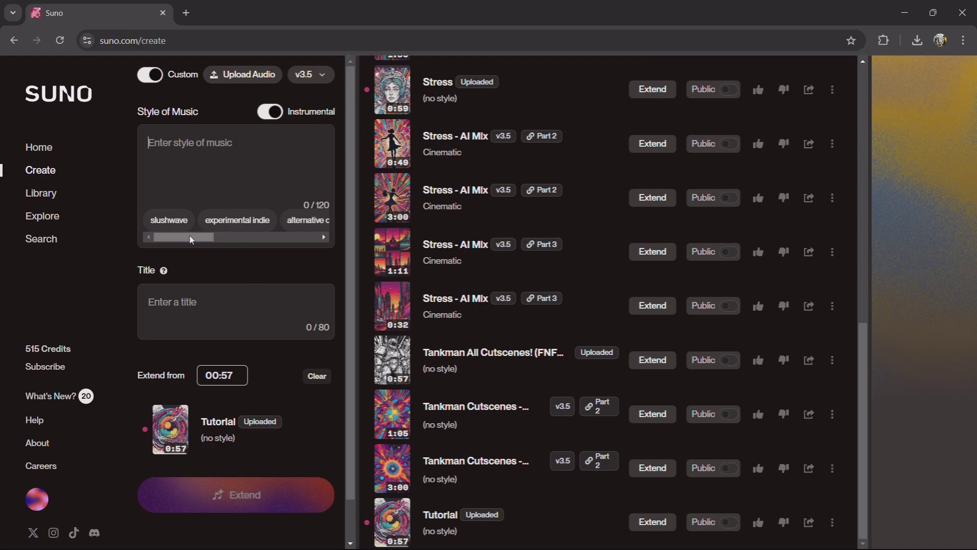
pyautogui.moveTo(170, 237)
pyautogui.mouseDown()
pyautogui.moveTo(278, 245)
pyautogui.moveTo(161, 230)
pyautogui.mouseUp()
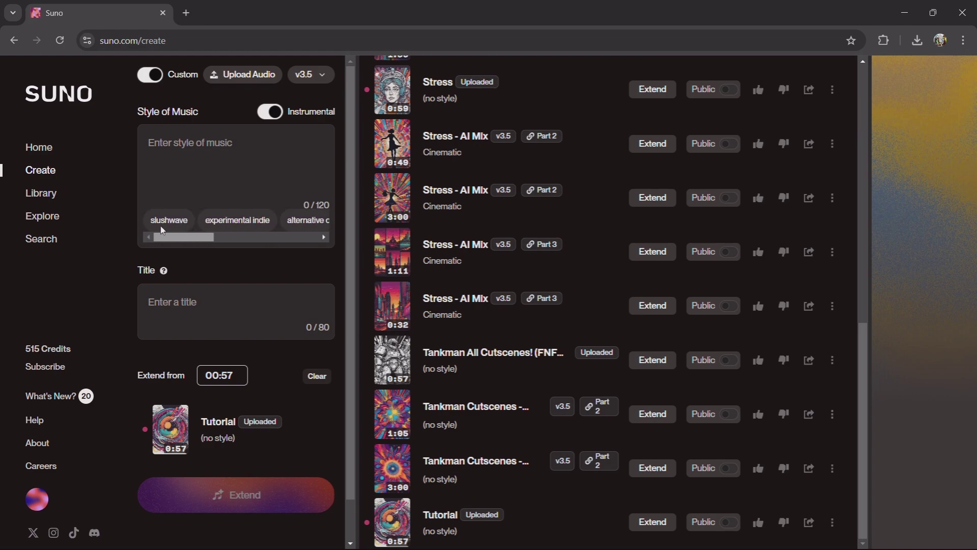
pyautogui.click(171, 164)
pyautogui.write('Chill')
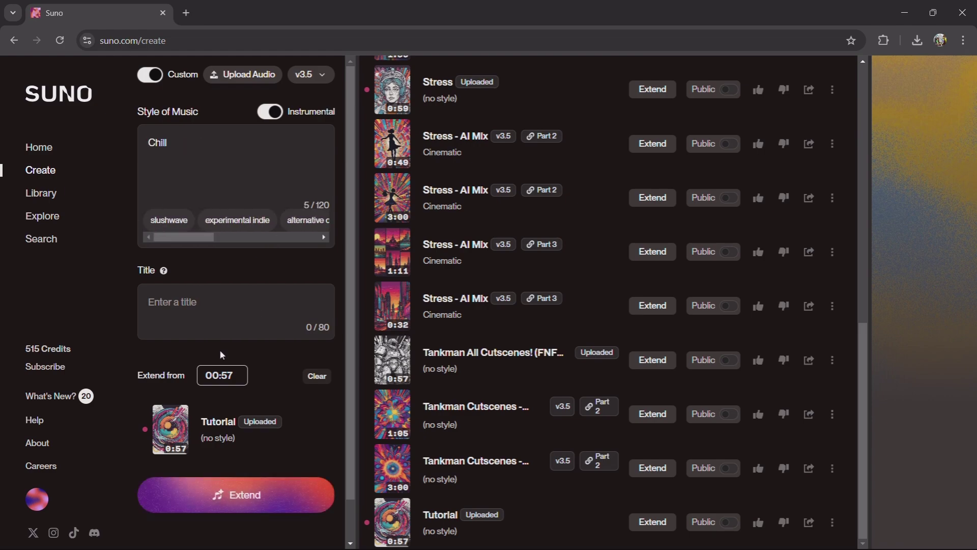
pyautogui.click(220, 308)
pyautogui.write('Tutorial - AI Remix')
pyautogui.click(246, 506)
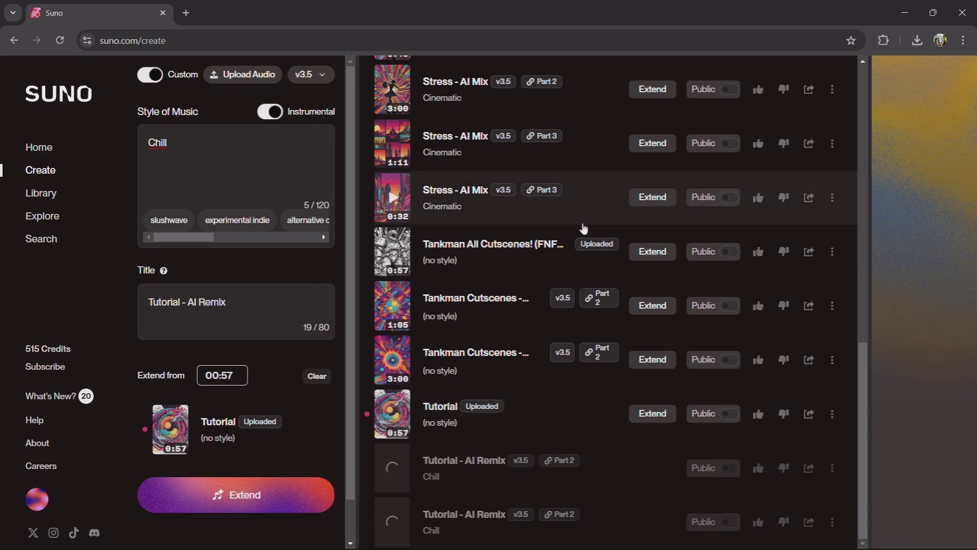
# Browse the song list while the two Tutorial - AI Remix extensions finish generating
pyautogui.moveTo(175, 141); pyautogui.dragTo(121, 132)
pyautogui.click(189, 150)
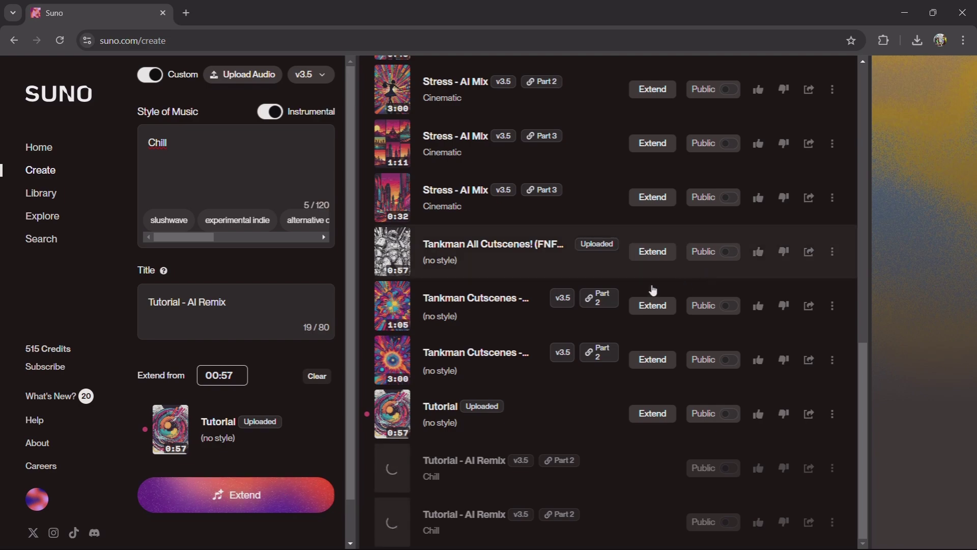
pyautogui.scroll(12, 649, 285)
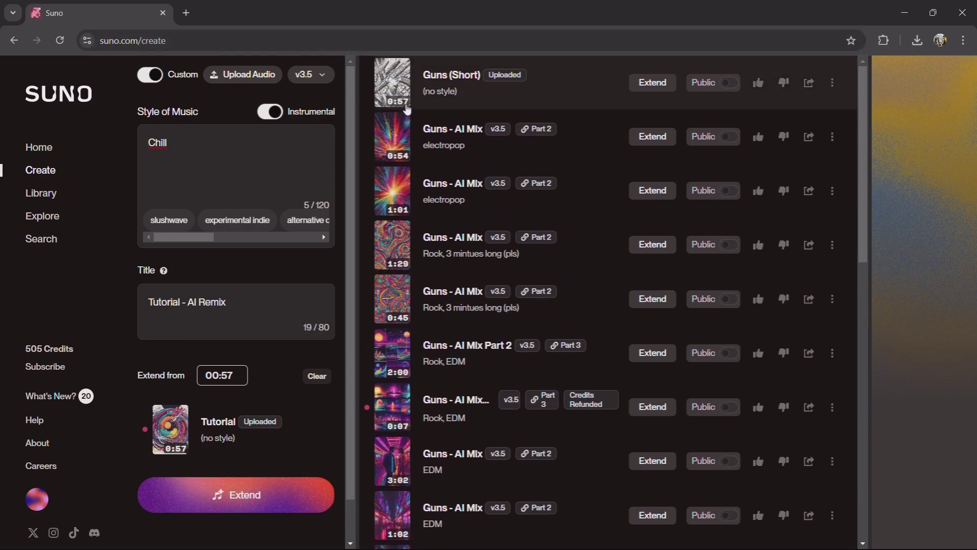
pyautogui.scroll(-3, 425, 239)
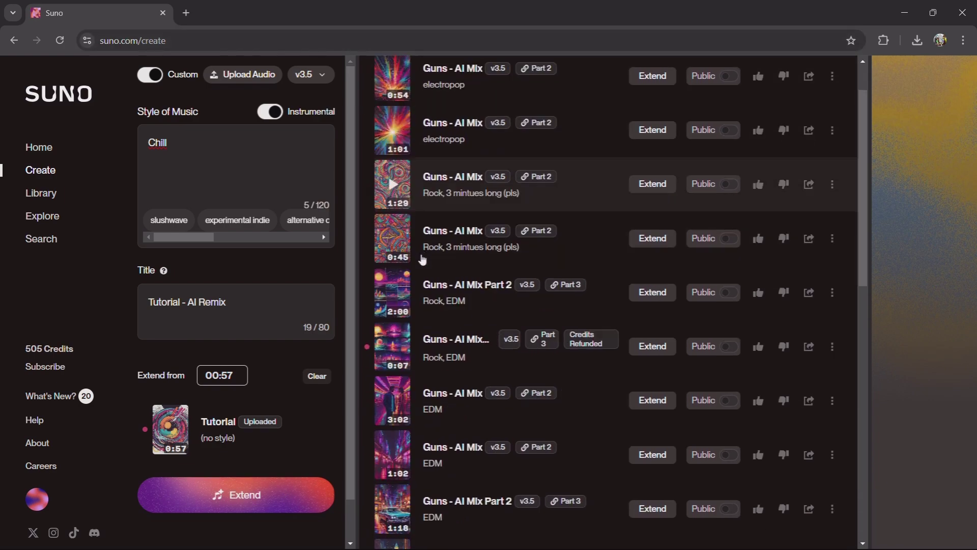
pyautogui.scroll(-12, 423, 383)
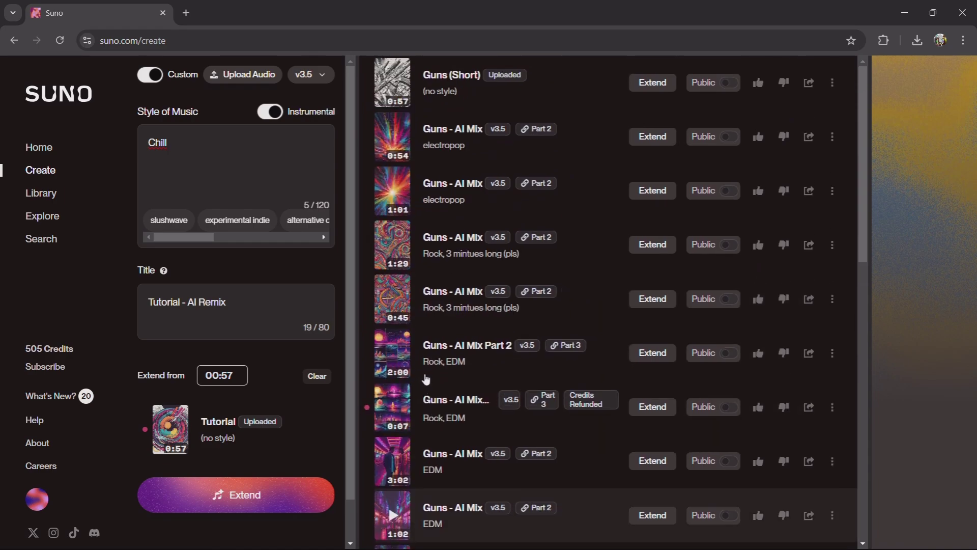